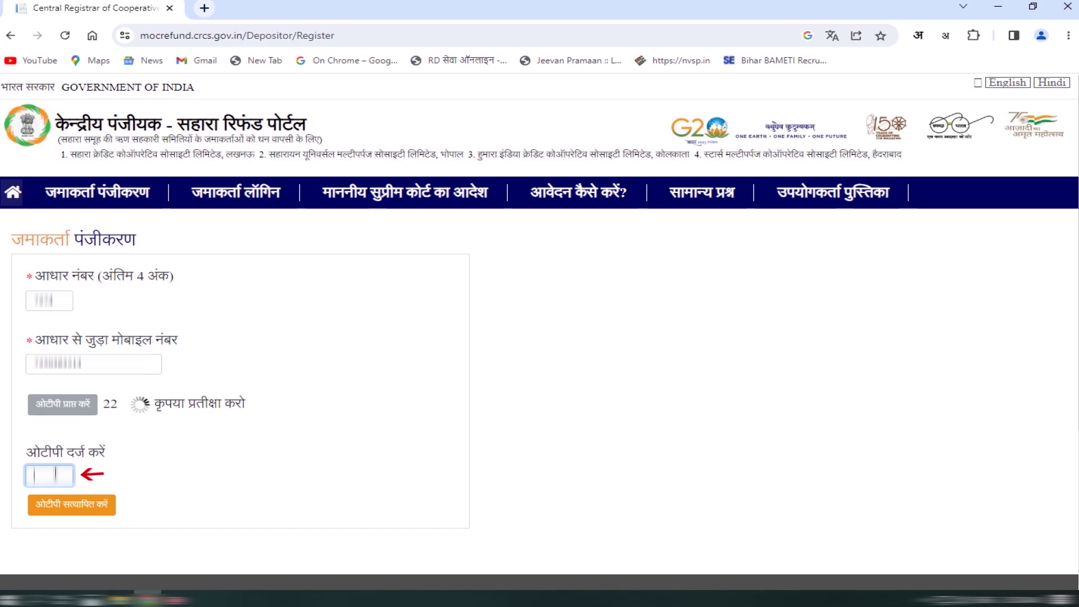
# - Verify the registration OTP, accept the terms and Aadhaar-use consent, and continue to step 2
pyautogui.write('123456')
pyautogui.click(79, 503)
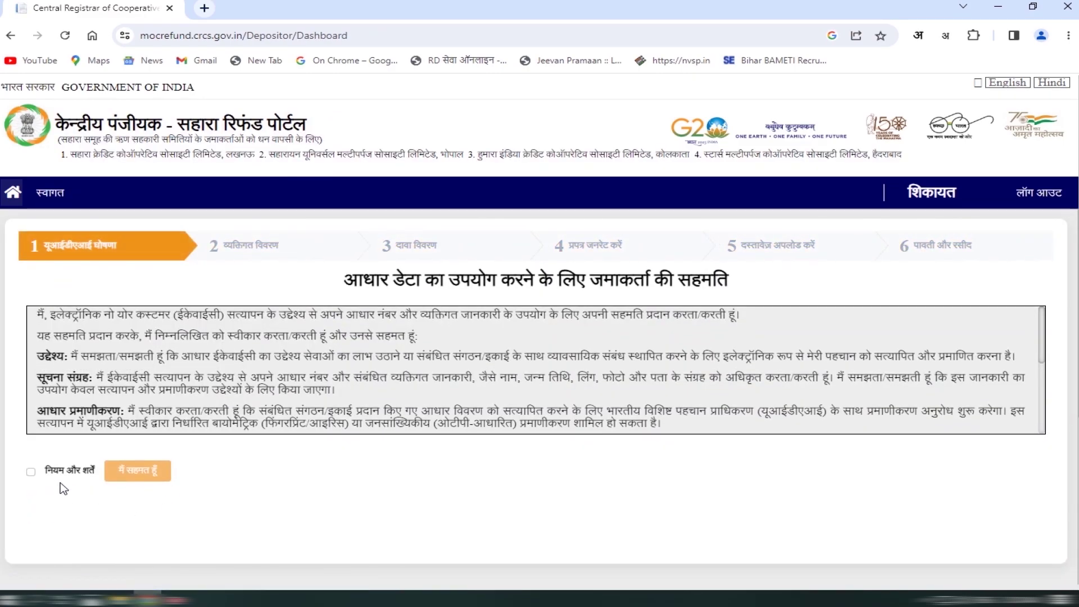
pyautogui.click(46, 471)
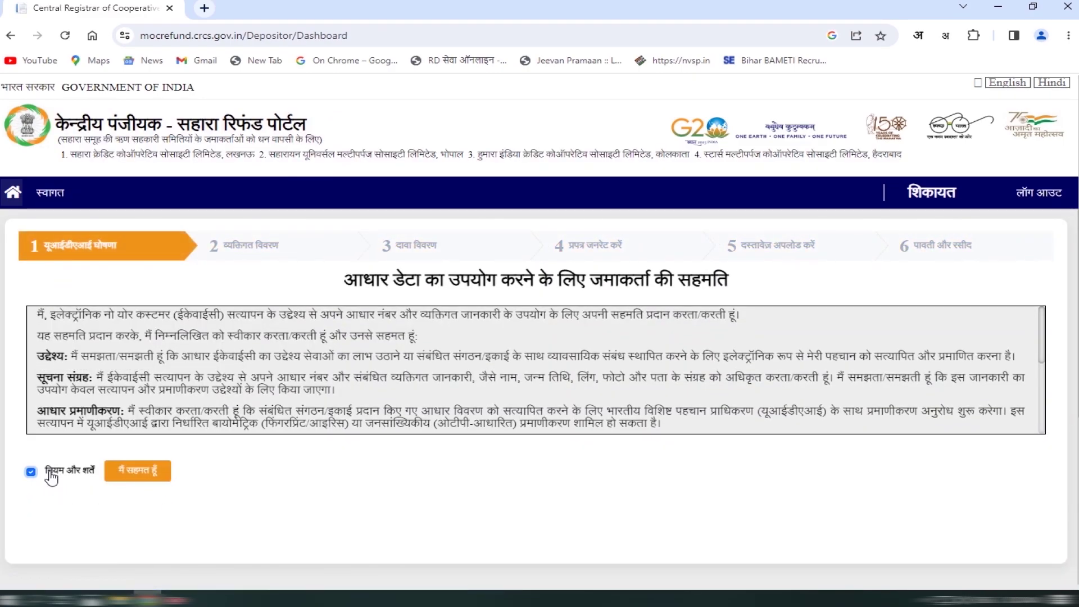
pyautogui.click(140, 476)
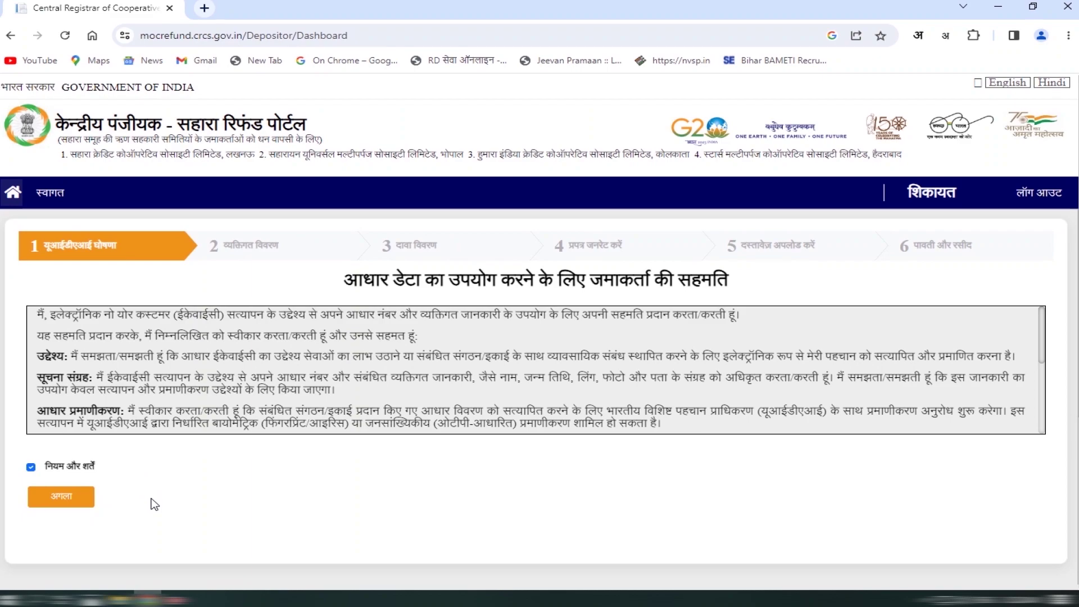
pyautogui.click(73, 500)
# - Enter the depositor's Aadhaar number and request an OTP on the linked mobile
pyautogui.click(209, 281)
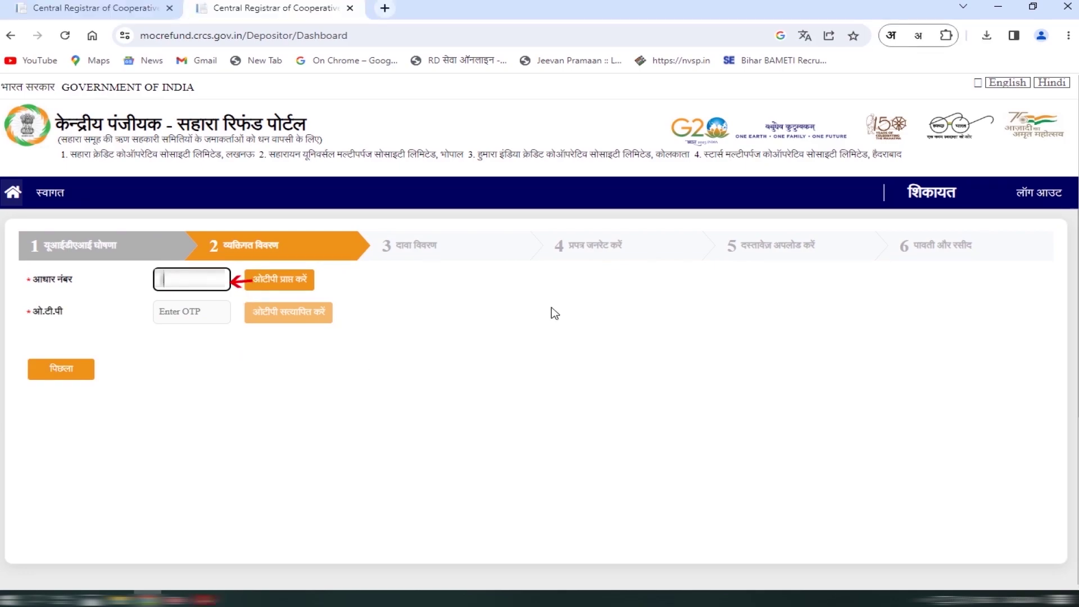
pyautogui.write('12345')
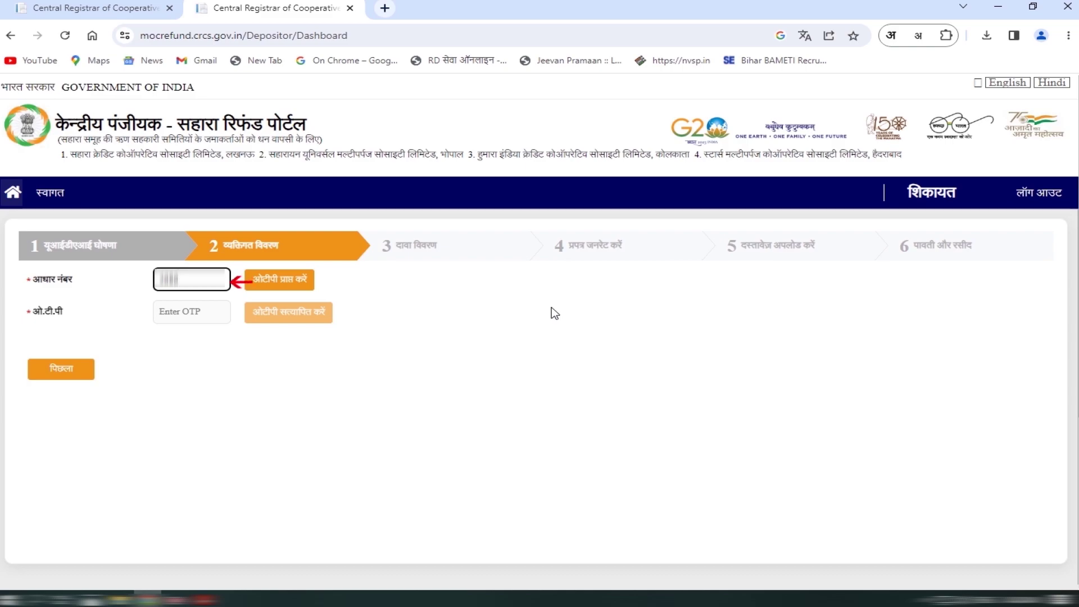
pyautogui.write('6789012')
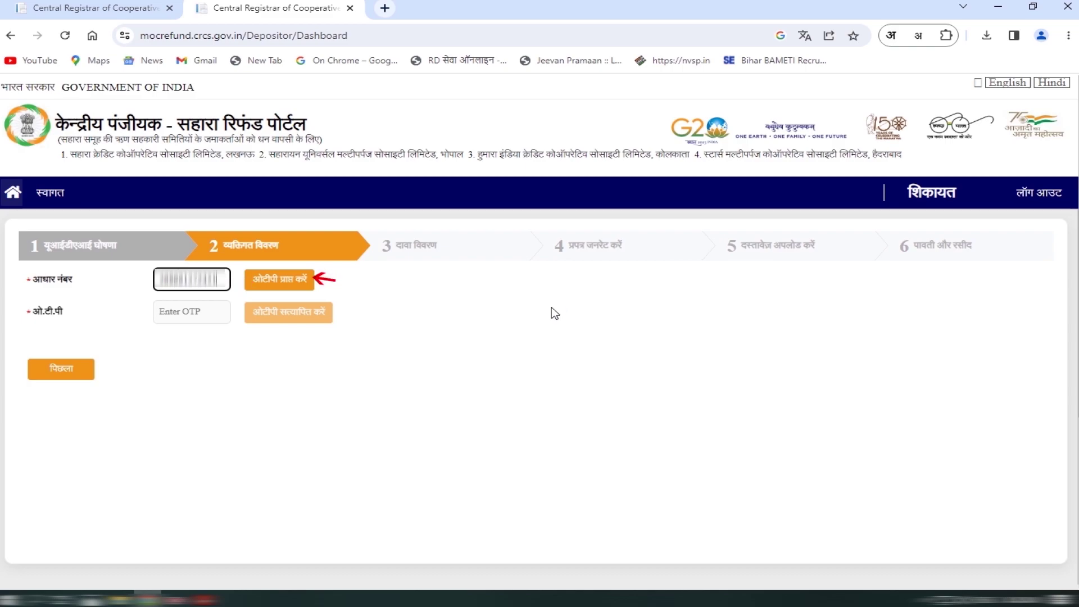
pyautogui.click(272, 281)
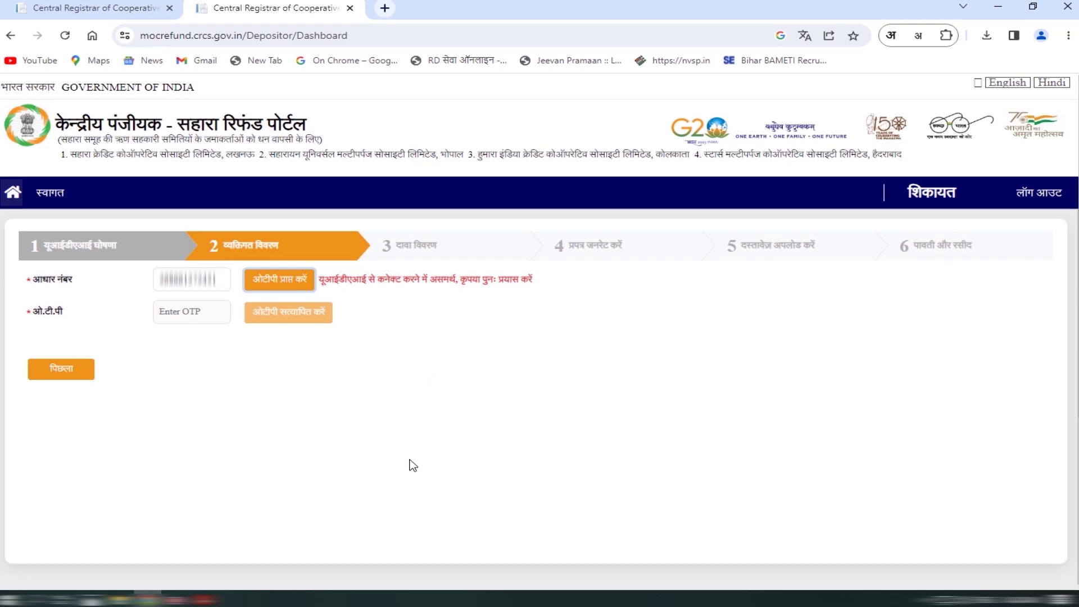
pyautogui.hotkey('ctrl', 'w')
pyautogui.write('123456789012')
pyautogui.press('Tab')
pyautogui.press('Return')
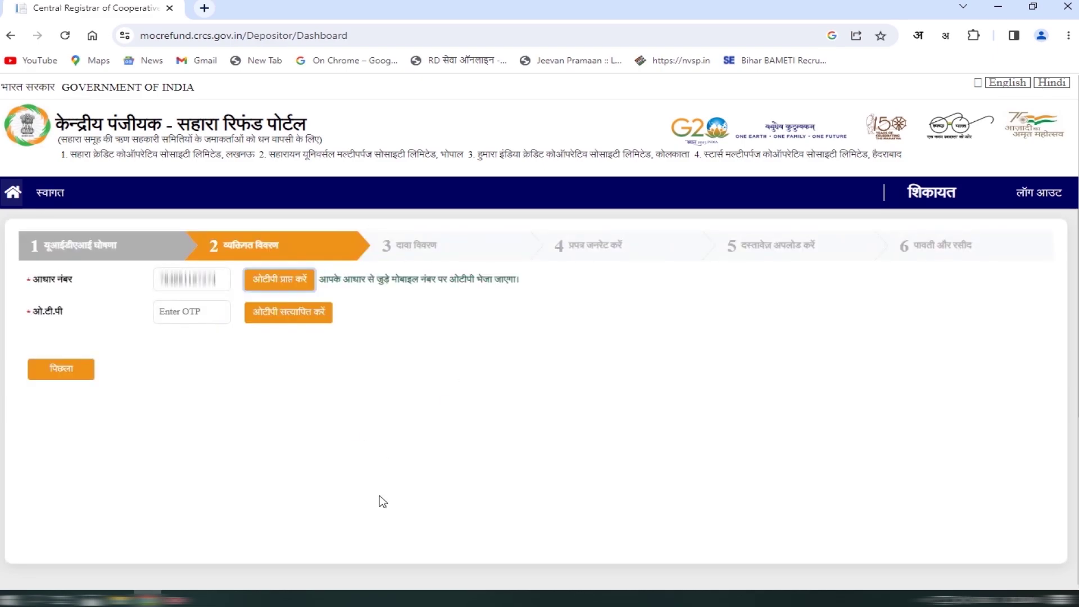
# - Enter the received Aadhaar OTP and verify it to fetch the Aadhaar details
pyautogui.click(217, 311)
pyautogui.write('123456')
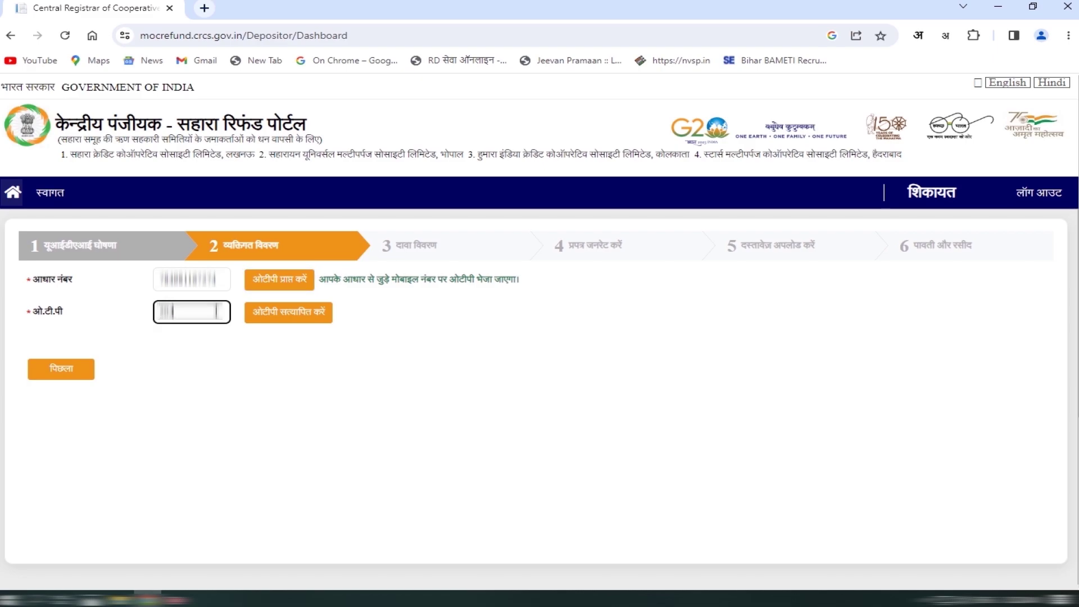
pyautogui.press('Tab')
pyautogui.press('Return')
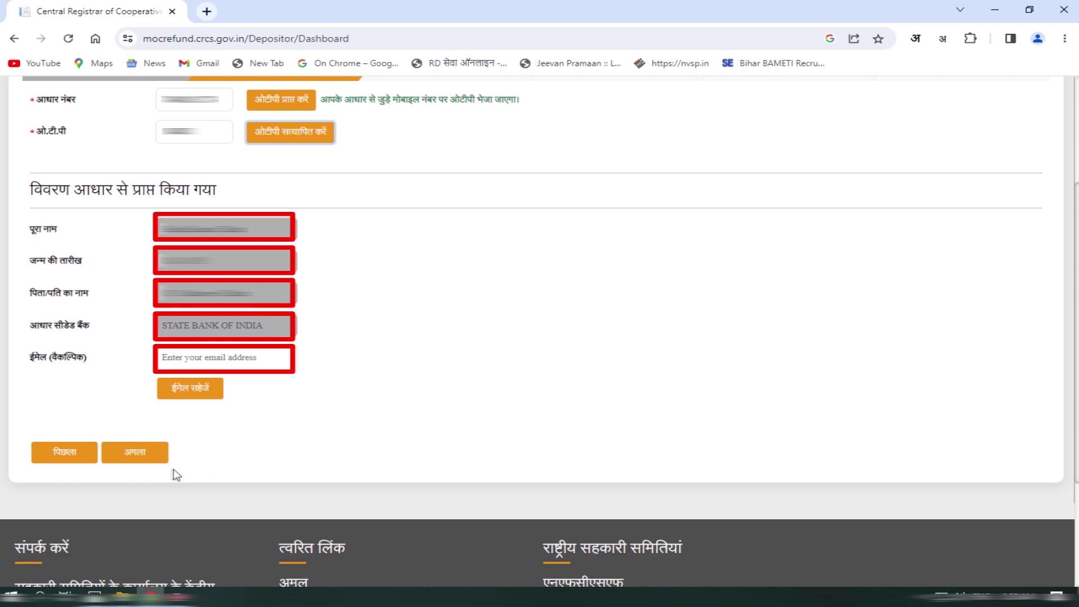
# - Continue past the Aadhaar details to the claim form and open the society name list
pyautogui.click(135, 451)
pyautogui.click(290, 99)
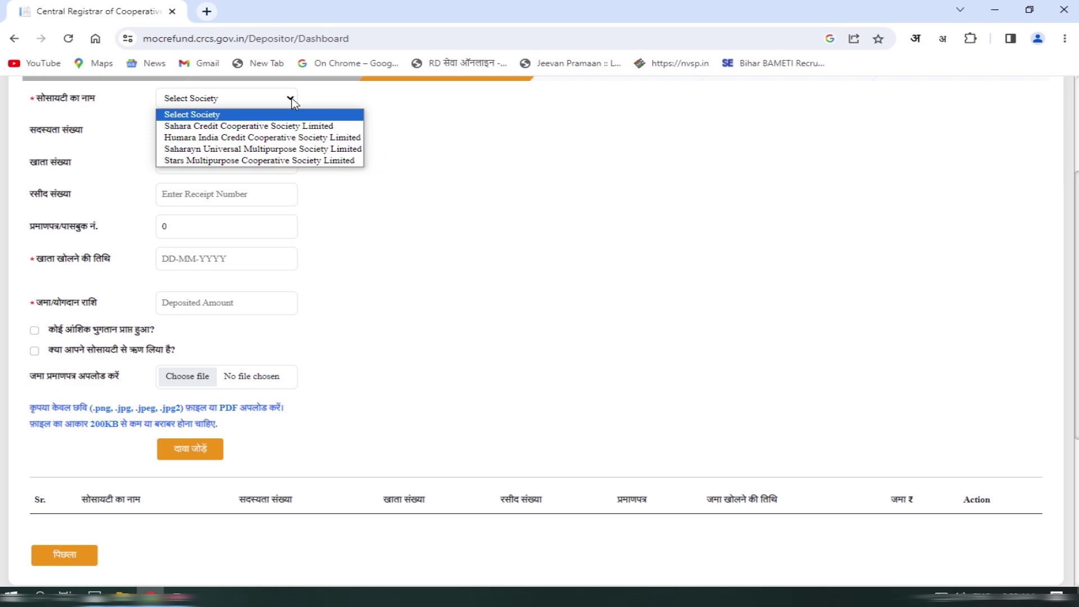
# - Select Humara India Credit Cooperative Society Limited and enter the membership number
pyautogui.click(272, 140)
pyautogui.click(265, 133)
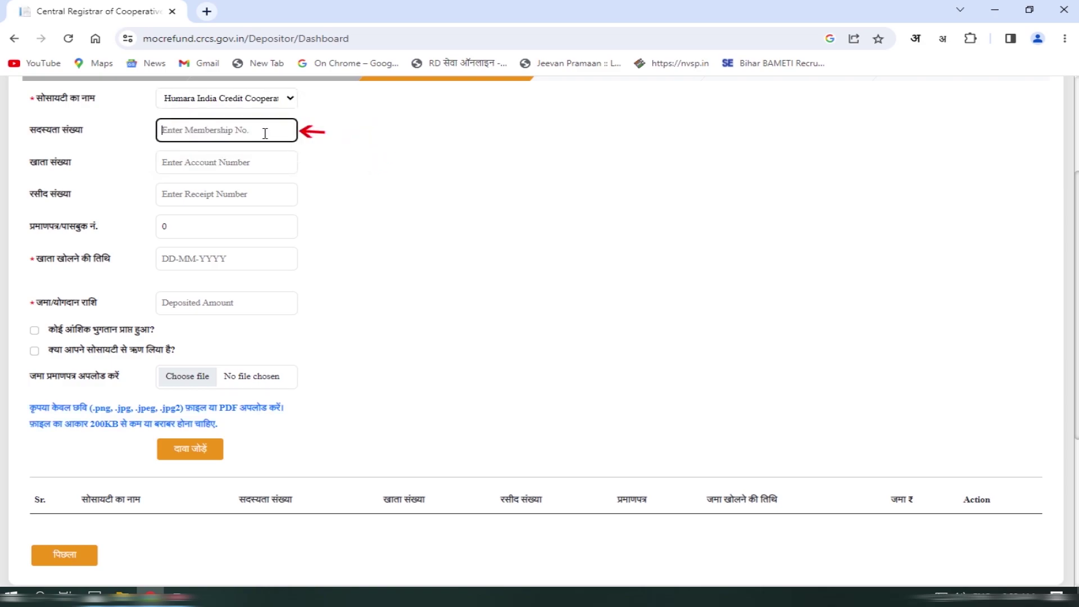
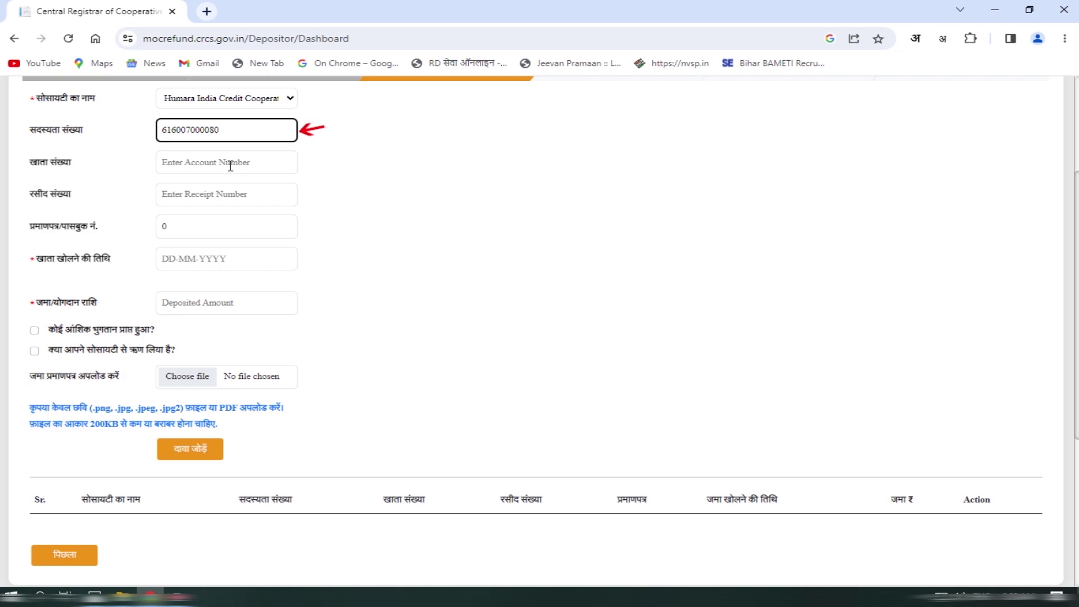
# - Enter the account, receipt and certificate/passbook numbers for the deposit
pyautogui.click(230, 166)
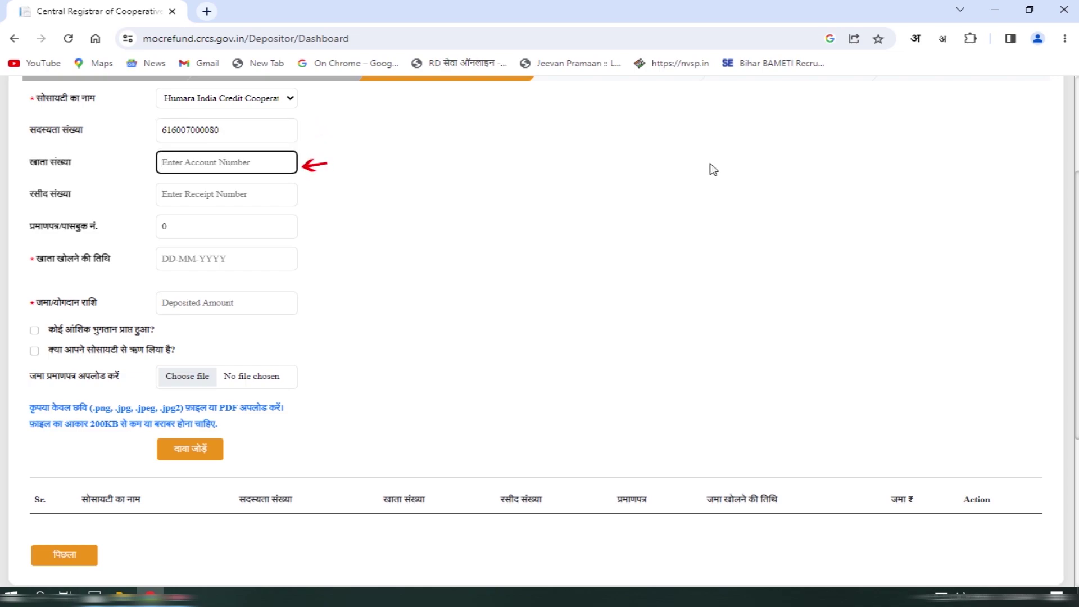
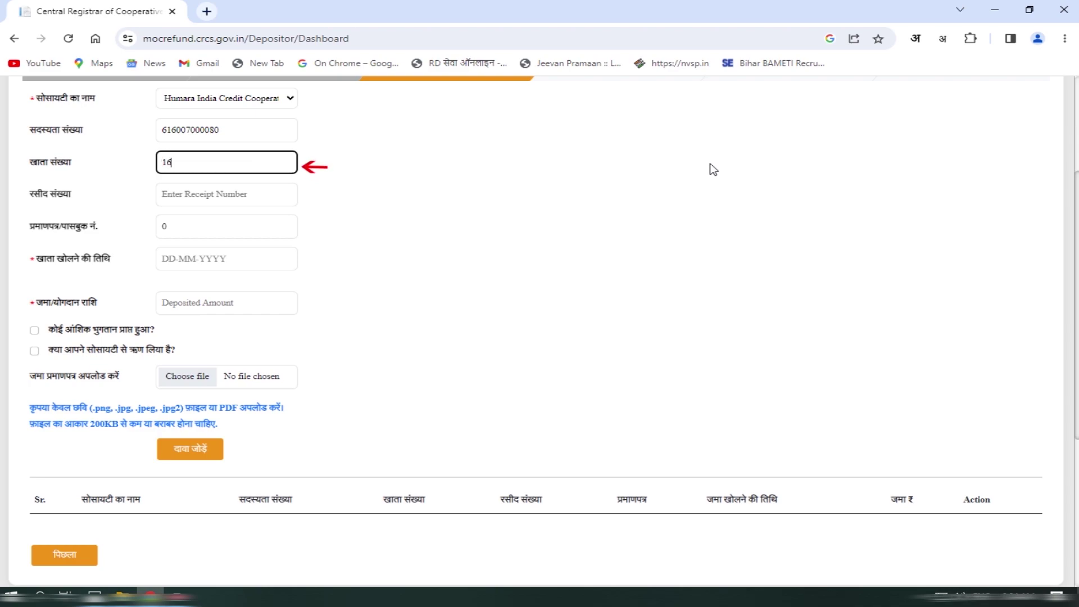
pyautogui.press('Tab')
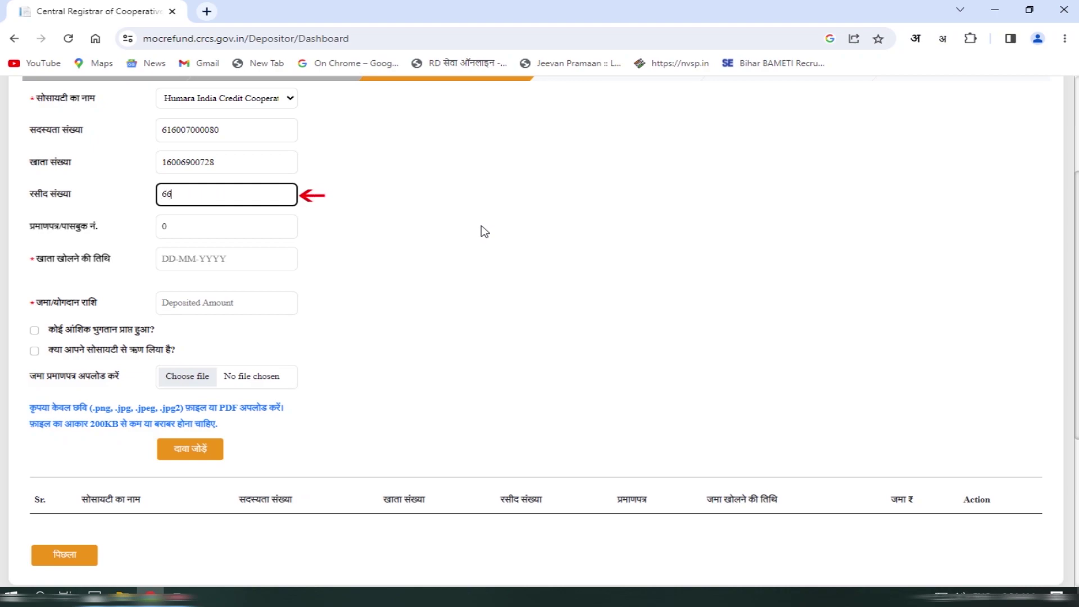
pyautogui.press('Tab')
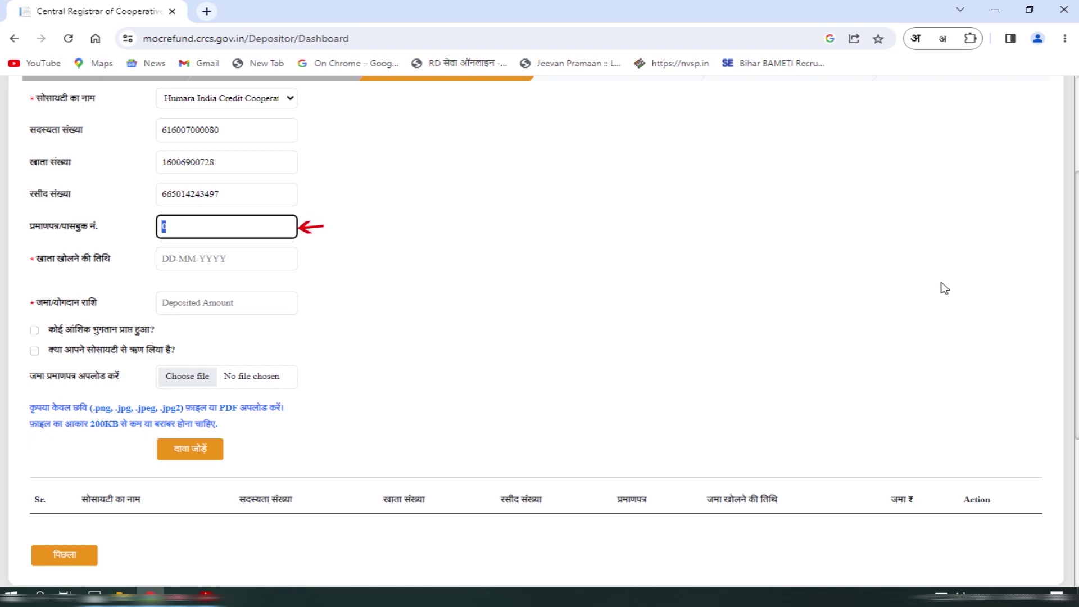
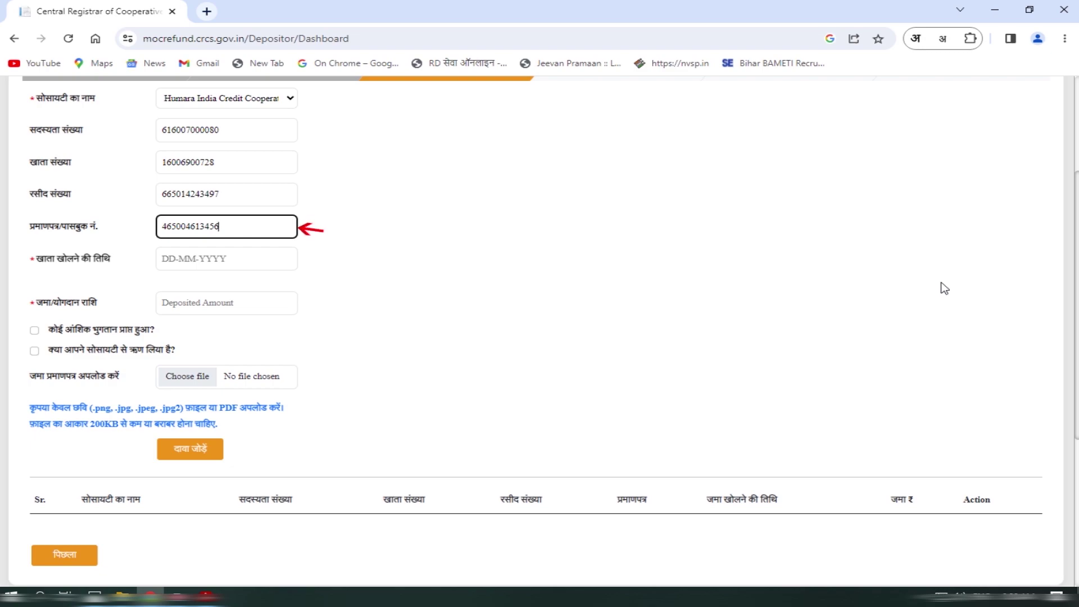
# - Pick 27 January 2017 as the account opening date in the date picker
pyautogui.click(225, 259)
pyautogui.click(167, 281)
pyautogui.click(166, 281)
pyautogui.click(167, 281)
pyautogui.click(167, 281)
pyautogui.click(167, 281)
pyautogui.click(166, 281)
pyautogui.click(166, 281)
pyautogui.click(167, 281)
pyautogui.click(166, 281)
pyautogui.click(219, 280)
pyautogui.click(166, 281)
pyautogui.click(166, 281)
pyautogui.click(166, 281)
pyautogui.click(166, 281)
pyautogui.click(167, 281)
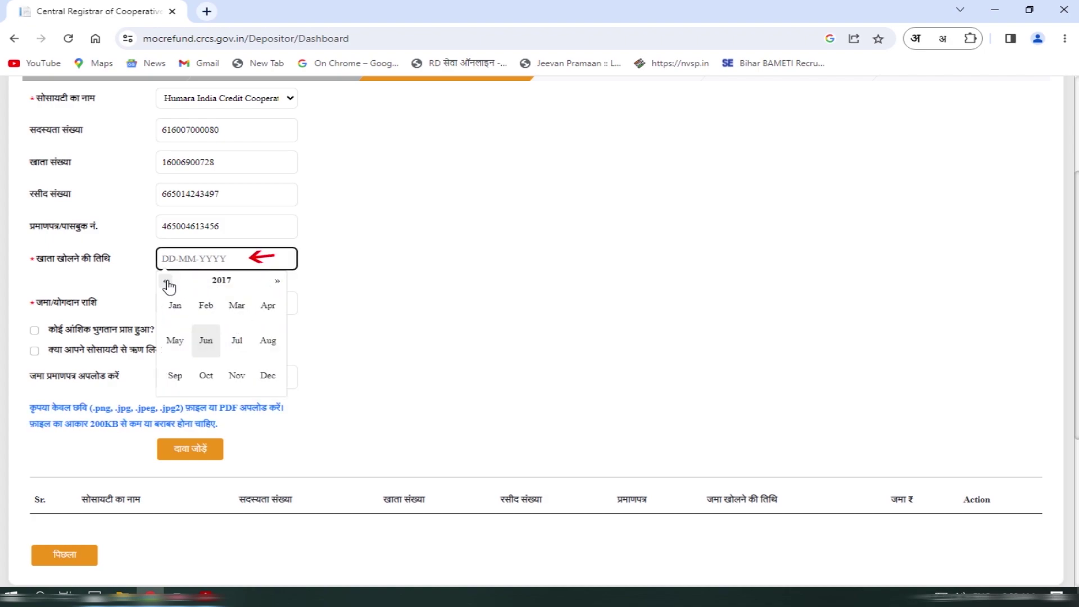
pyautogui.click(174, 305)
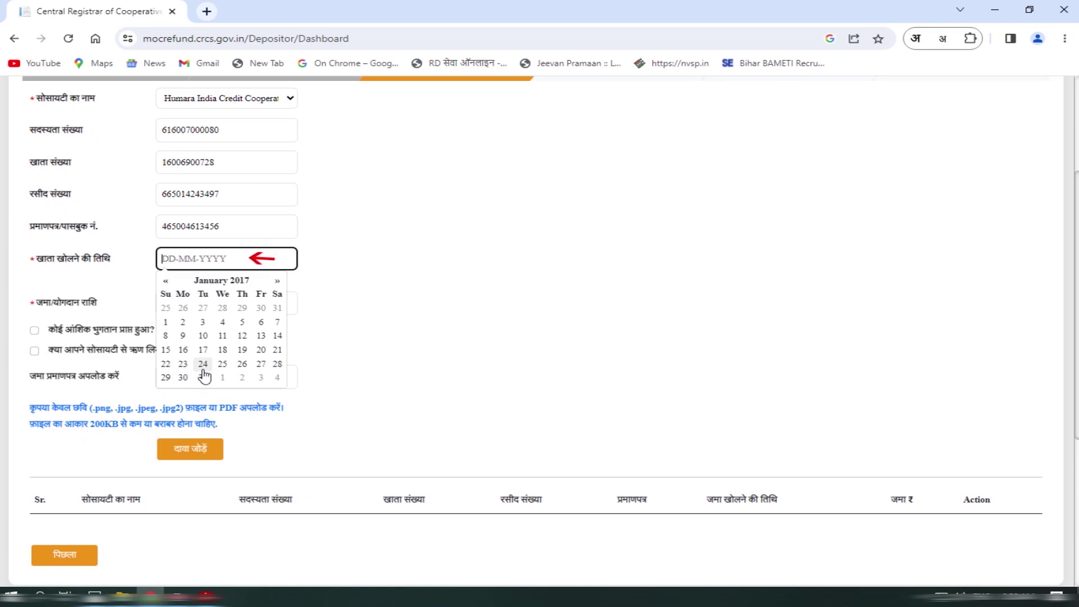
pyautogui.click(261, 364)
pyautogui.click(296, 379)
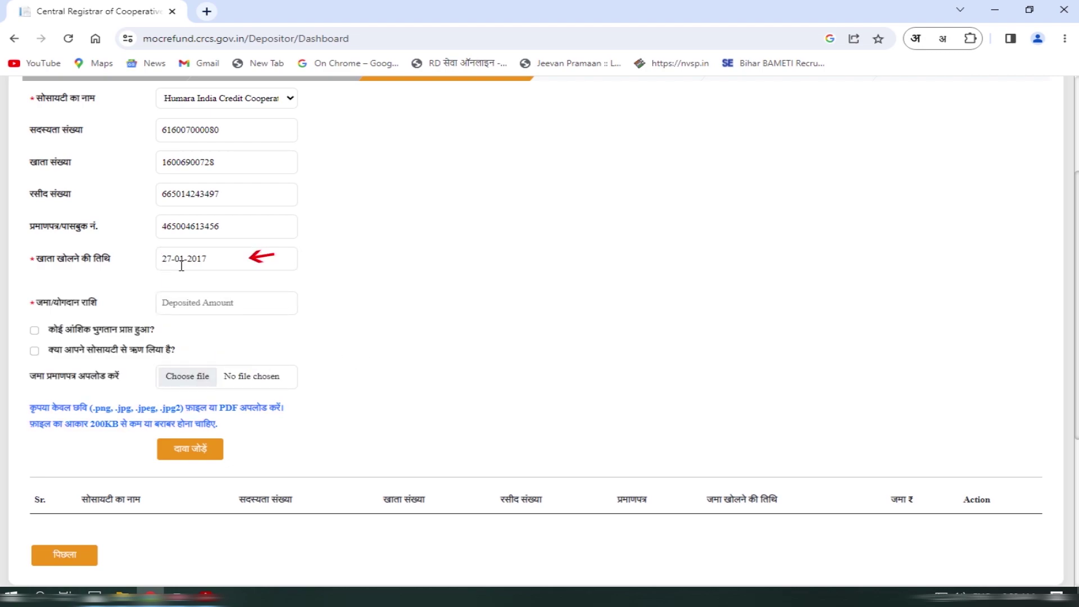
pyautogui.click(248, 305)
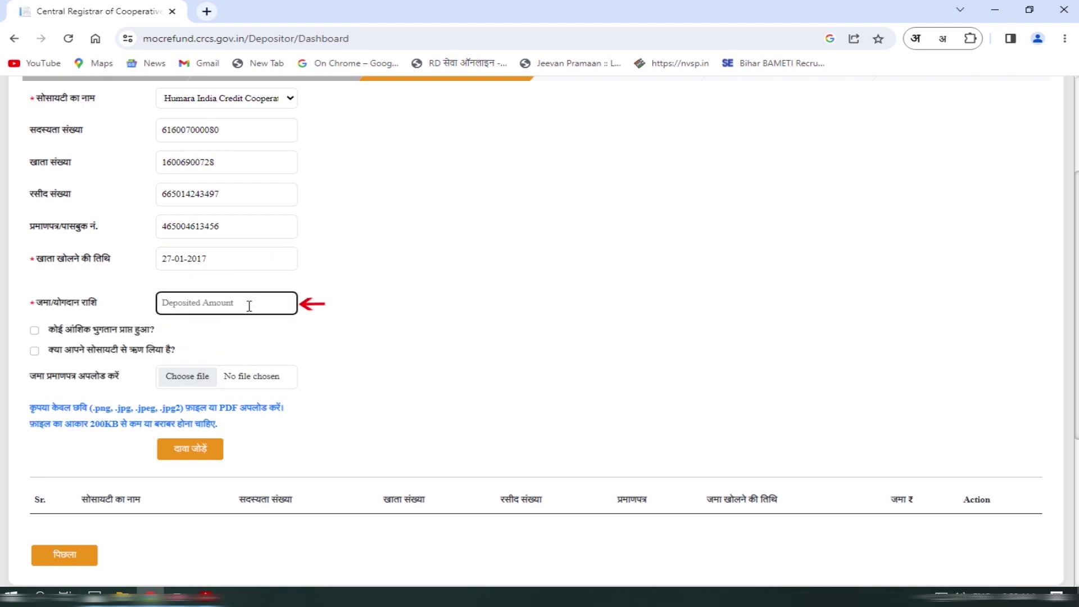
# - Enter 10000 as the deposited amount
pyautogui.write('1')
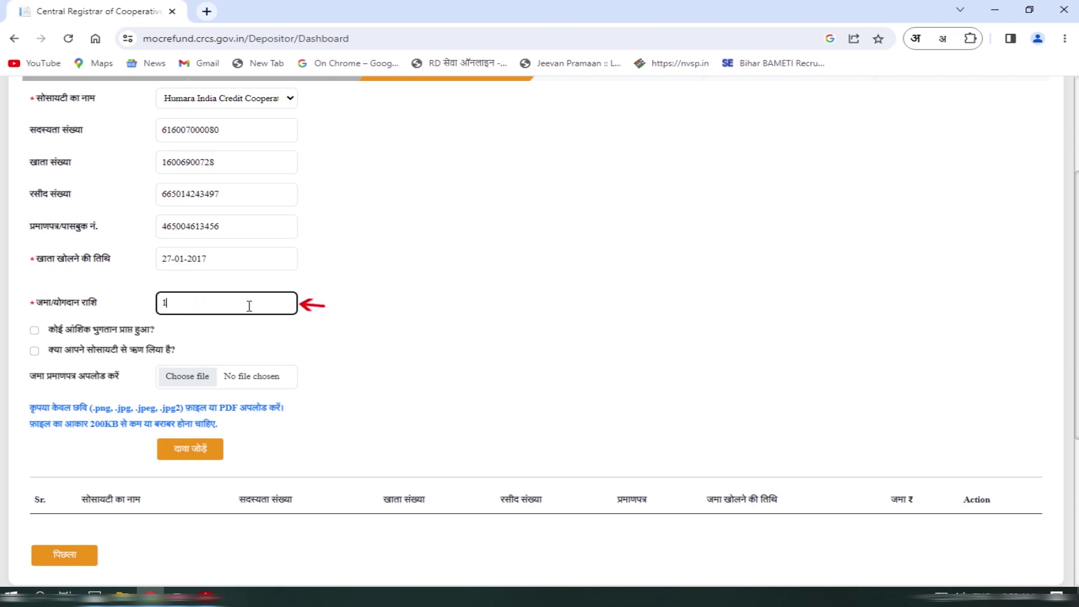
pyautogui.write('0000')
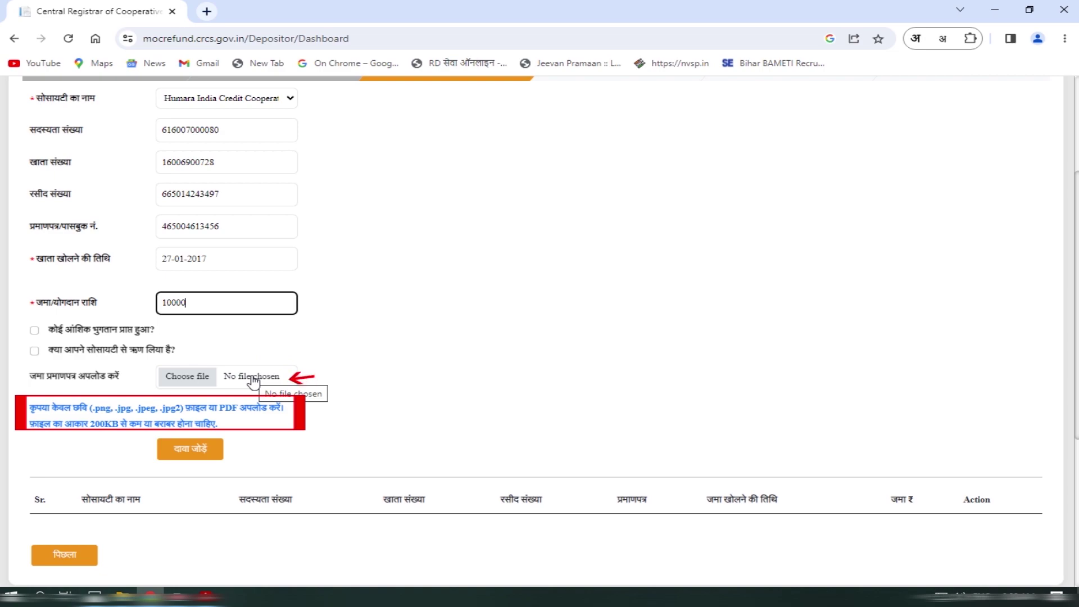
# - Attach 1.pdf from the depositor's folder as the deposit certificate, showing All Files
pyautogui.click(254, 381)
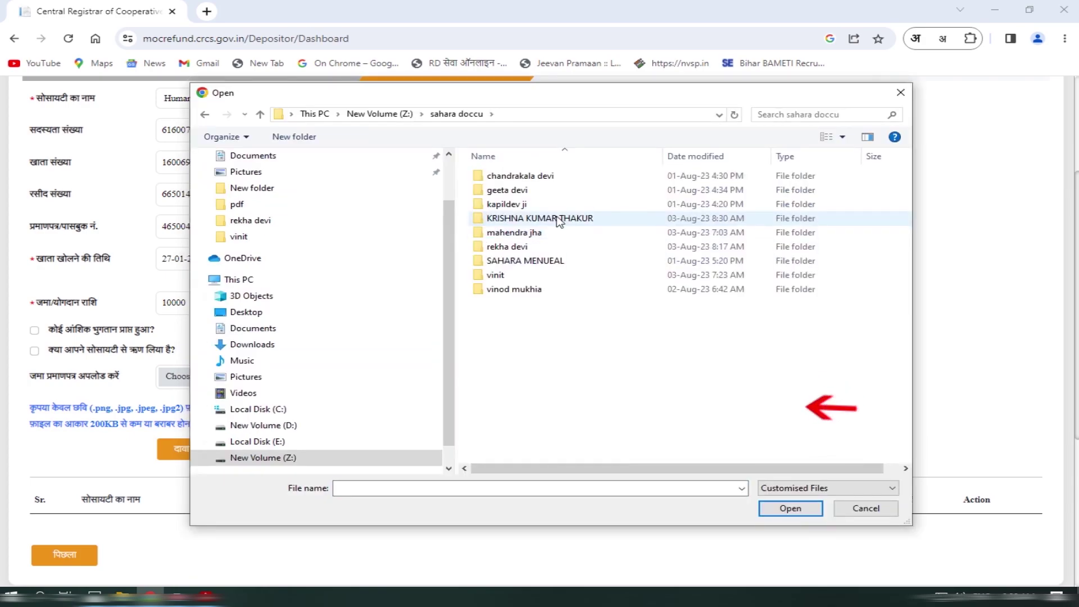
pyautogui.doubleClick(555, 227)
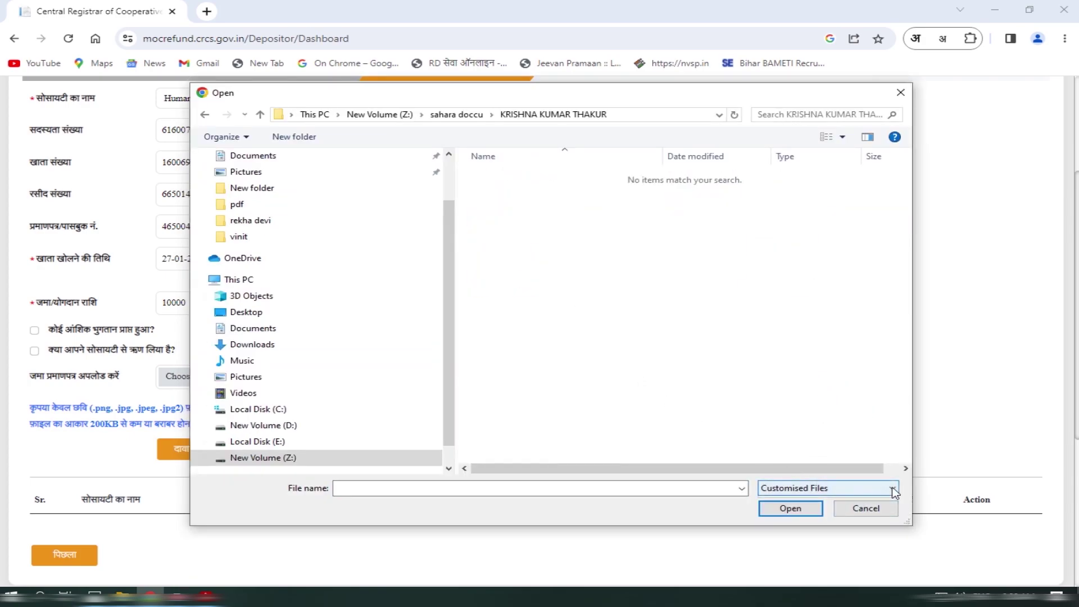
pyautogui.click(891, 487)
pyautogui.click(809, 512)
pyautogui.click(481, 175)
pyautogui.click(789, 508)
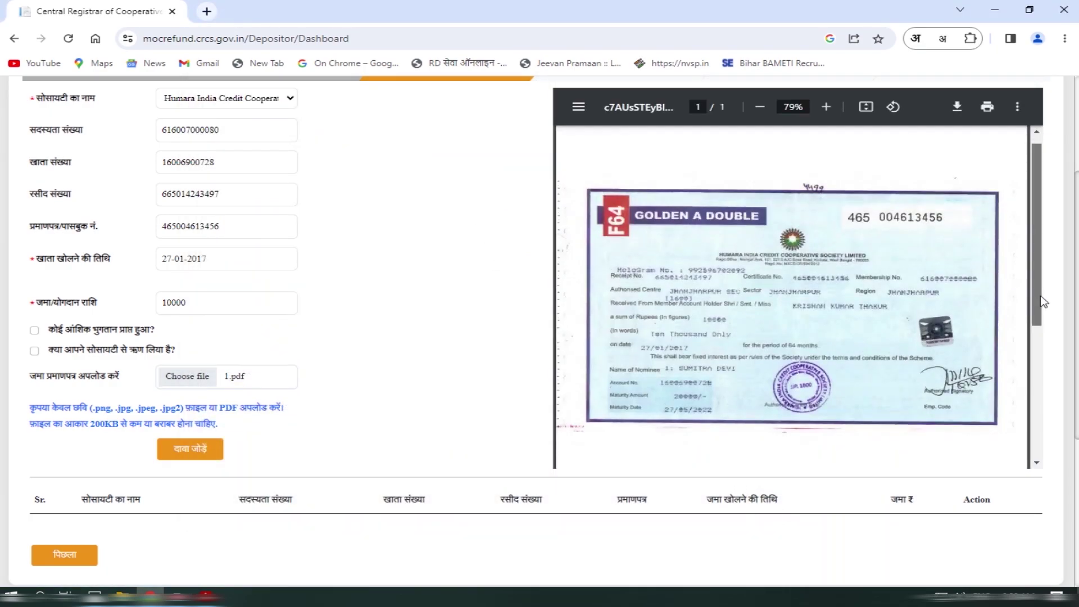
pyautogui.scroll(-1, 788, 276)
pyautogui.moveTo(1036, 307); pyautogui.dragTo(1045, 389)
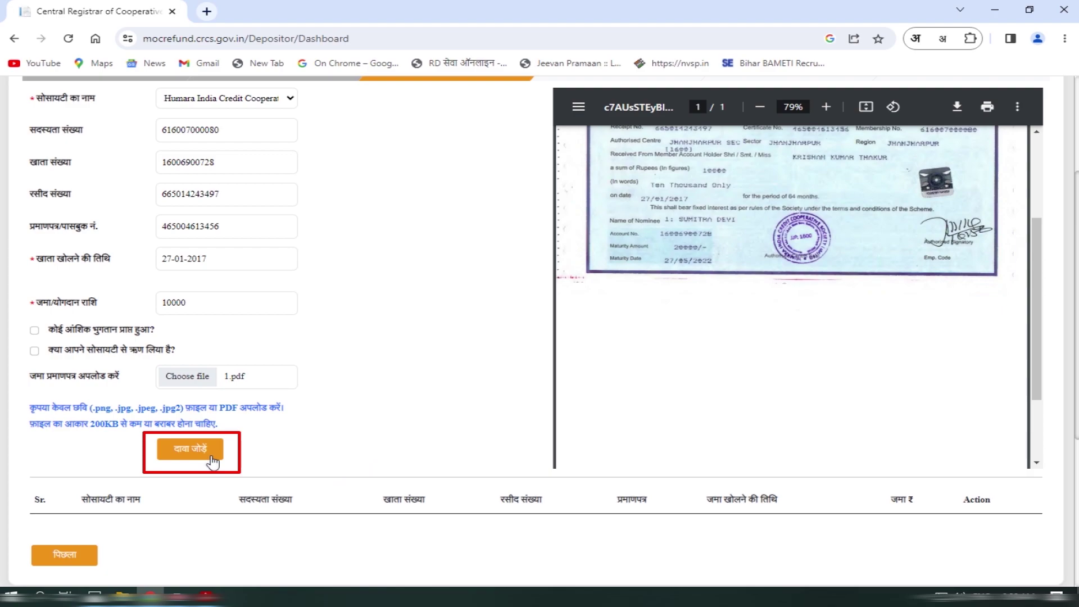
# - Add the Humara India claim to the claims table and scroll to review the page
pyautogui.click(212, 457)
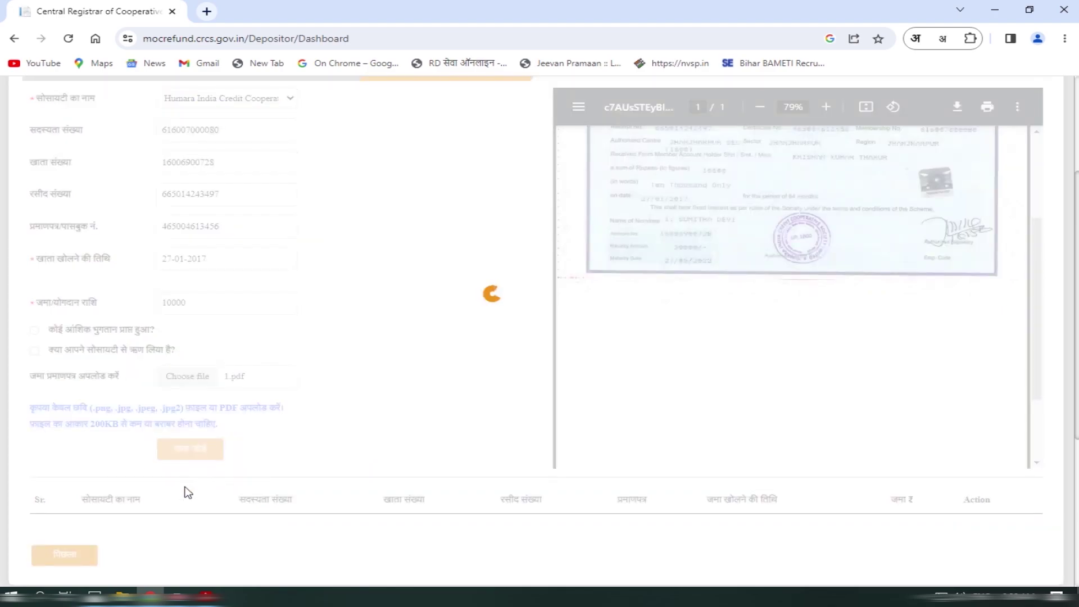
pyautogui.scroll(-2, 392, 470)
pyautogui.scroll(6, 434, 453)
pyautogui.scroll(-9, 440, 447)
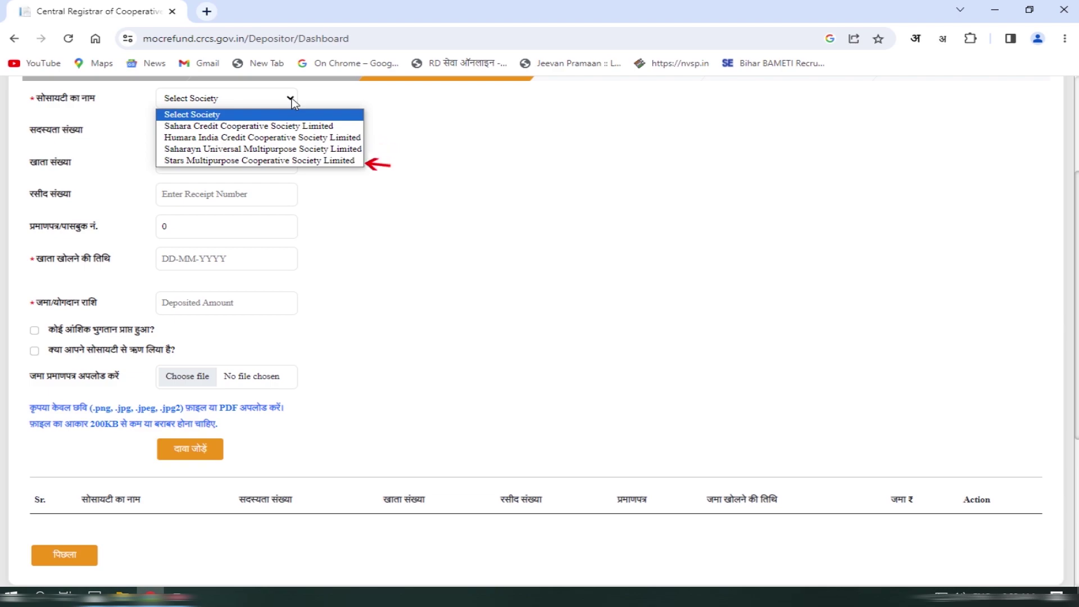
# - Select Humara India Credit Cooperative Society and re-enter the membership, account, receipt and certificate numbers
pyautogui.click(210, 137)
pyautogui.click(210, 137)
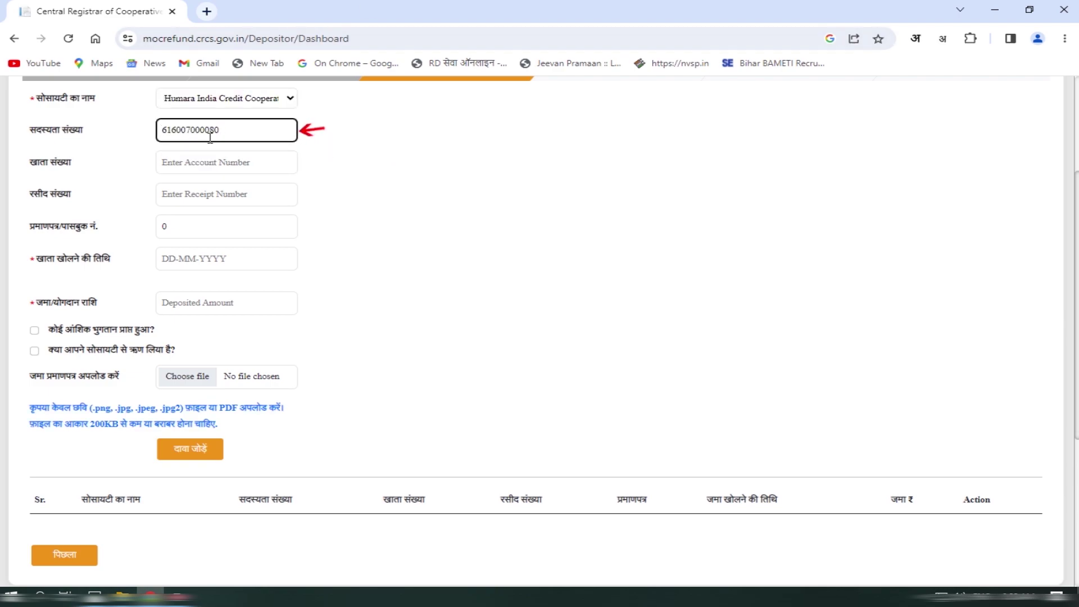
pyautogui.click(263, 166)
pyautogui.press('Tab')
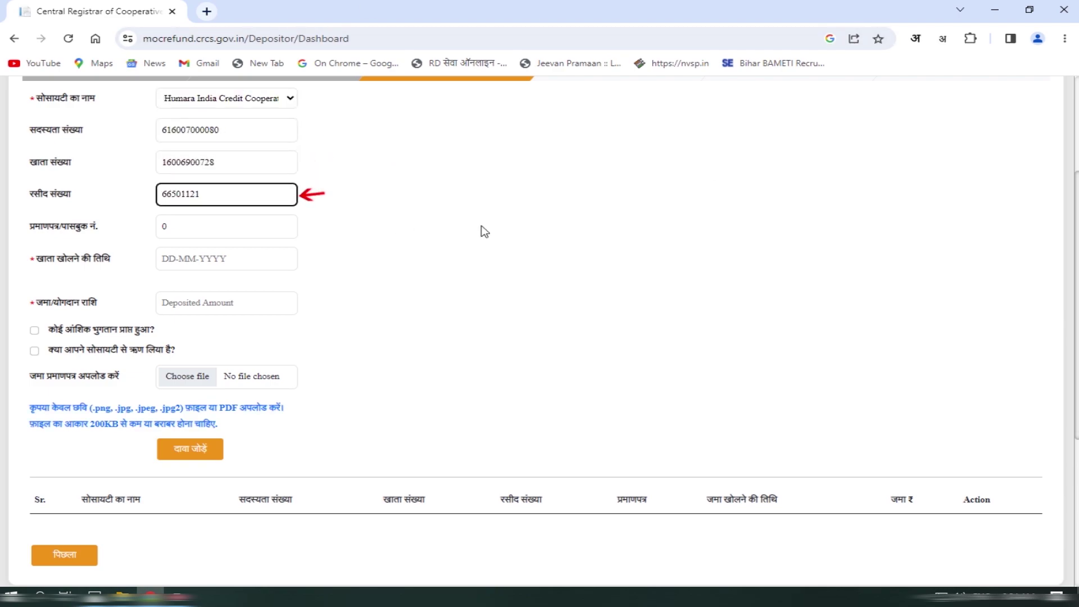
pyautogui.press('Tab')
pyautogui.press('Tab')
# - Set opening date 27-01-2017, deposited amount 10000, and attach 1.pdf as the certificate
pyautogui.click(221, 280)
pyautogui.click(174, 303)
pyautogui.click(260, 363)
pyautogui.click(248, 303)
pyautogui.write('10000')
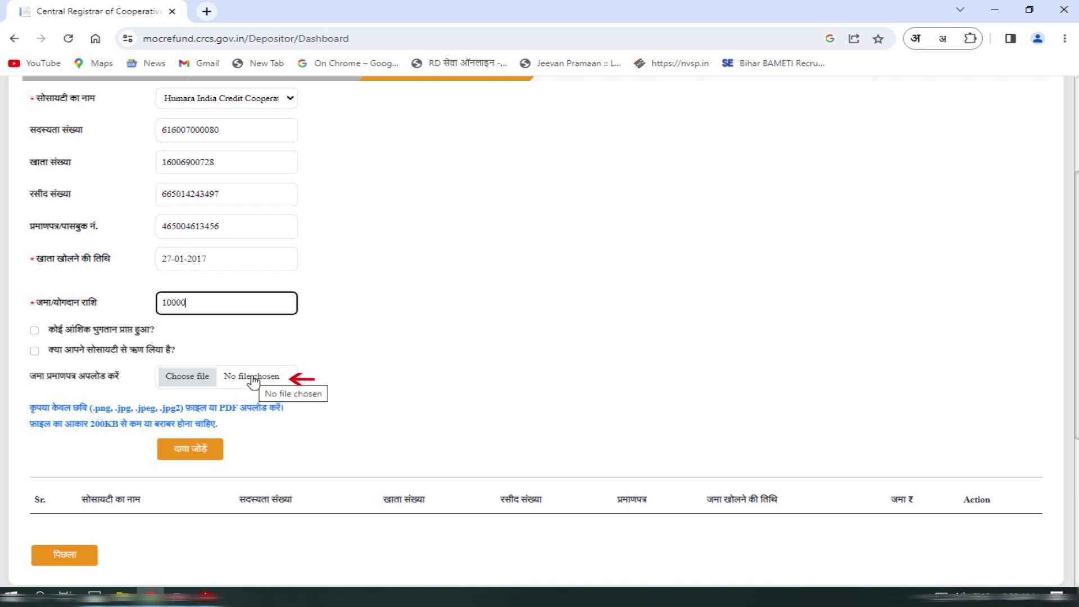
pyautogui.click(253, 381)
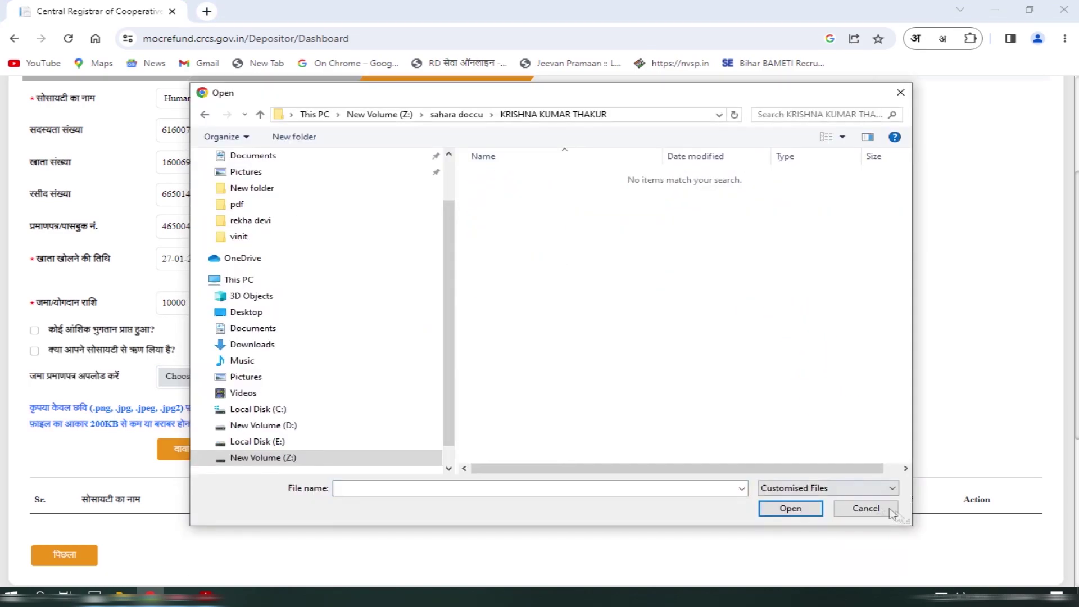
pyautogui.click(790, 508)
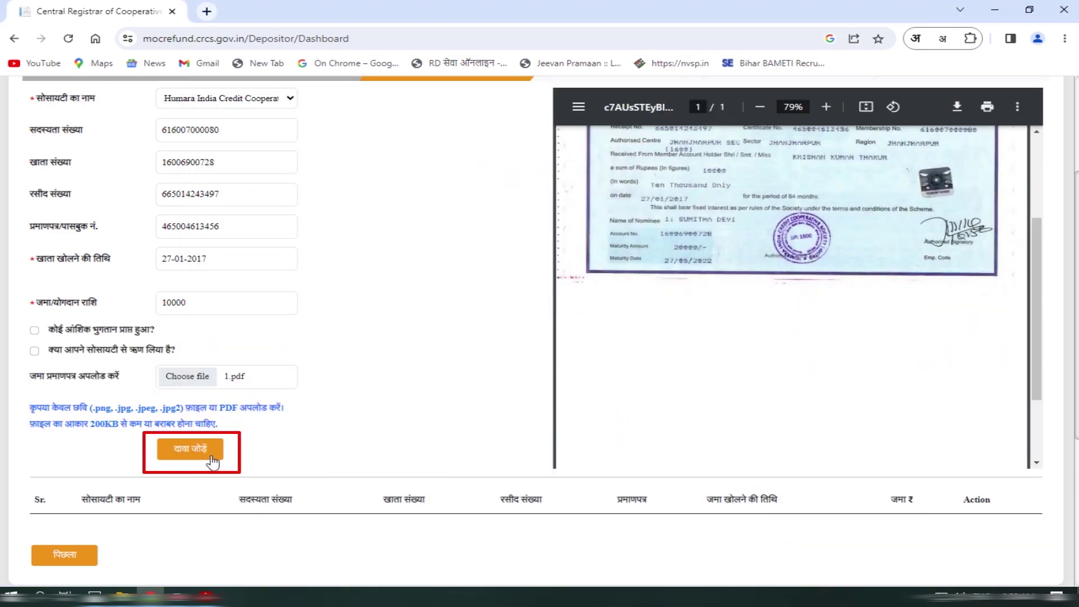
# - Add the claim to the table, making five claims, and proceed to claim form generation
pyautogui.click(190, 448)
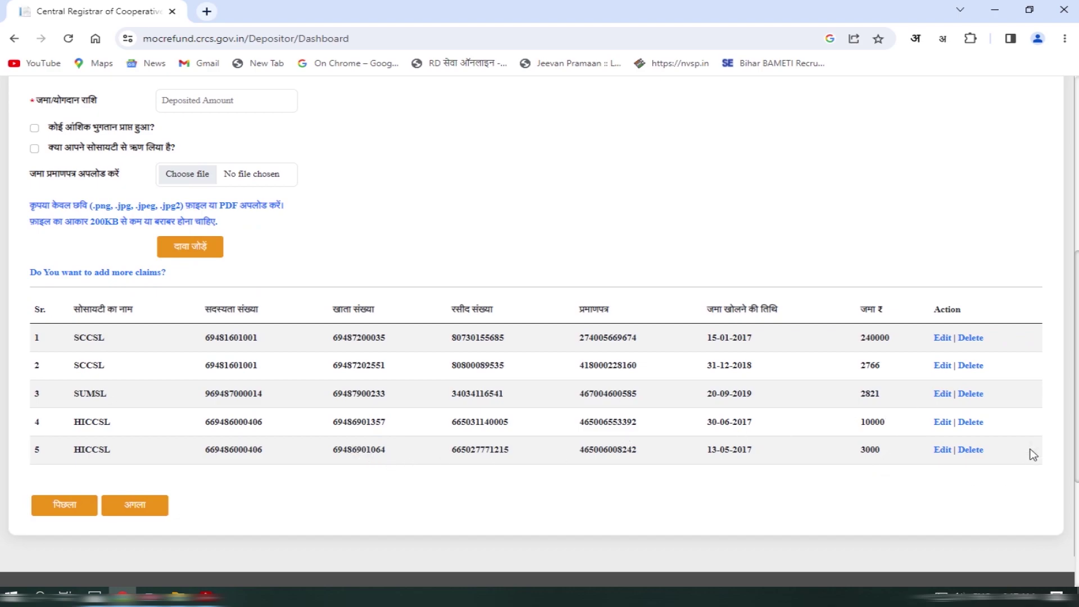
pyautogui.click(140, 506)
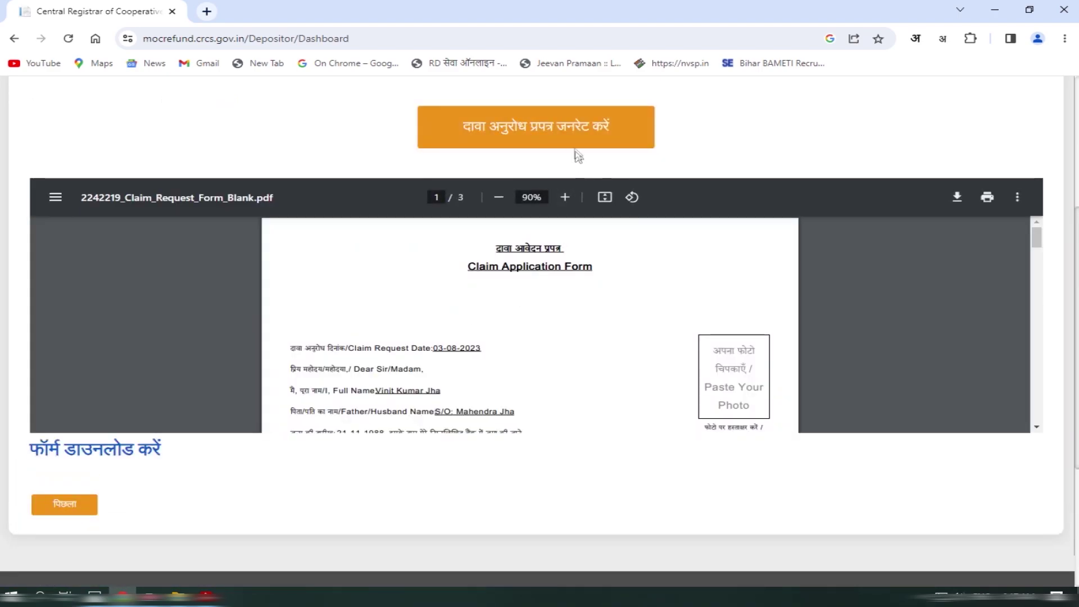
# - Generate the claim request form and request its download via फॉर्म डाउनलोड करें
pyautogui.click(527, 135)
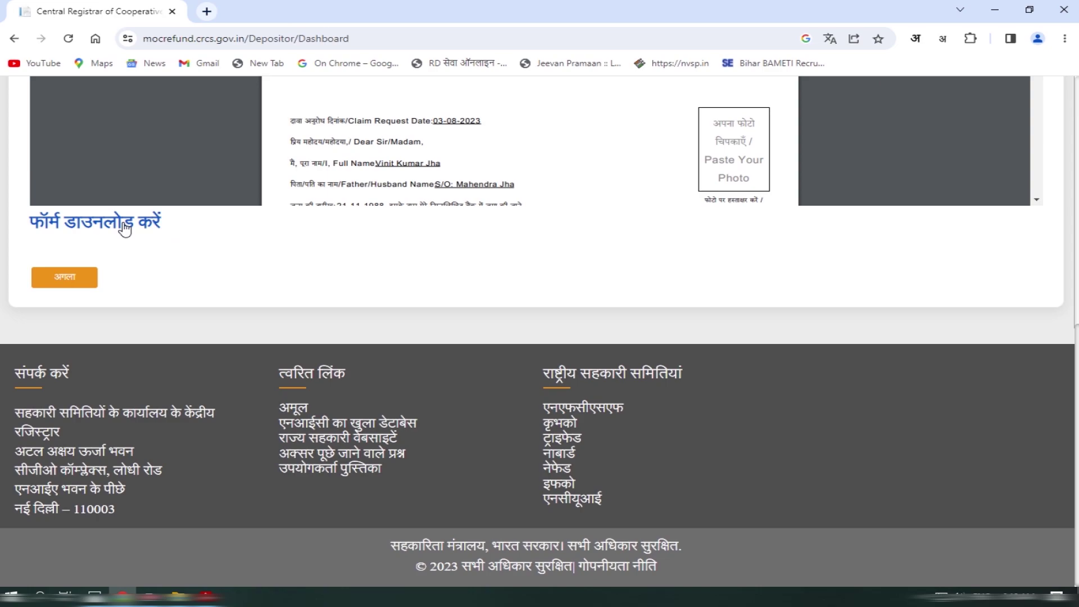
pyautogui.click(124, 227)
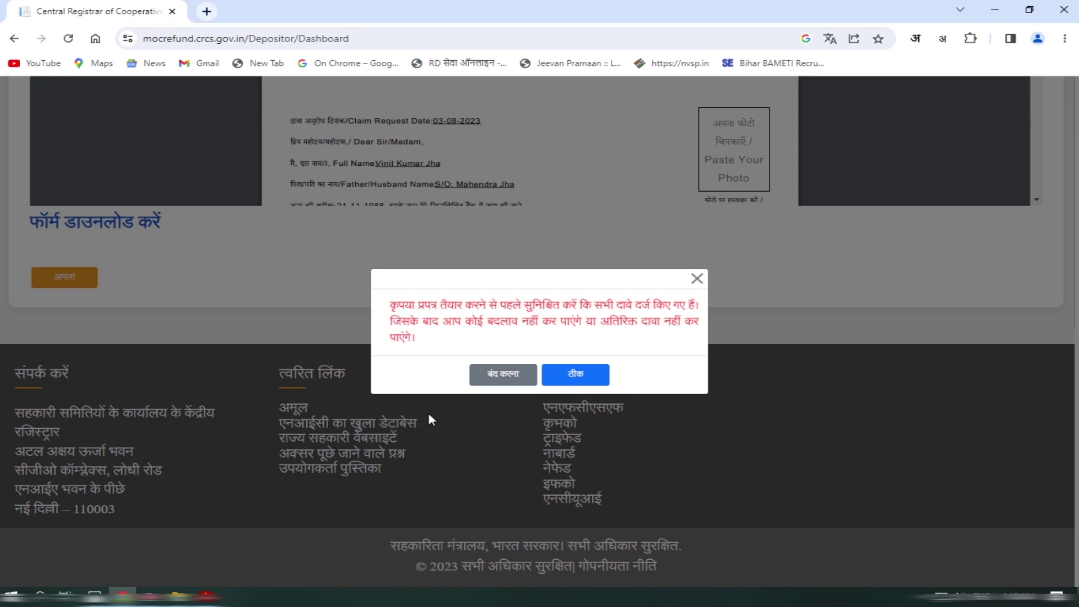
# - Confirm in the warning modal that all claims are entered and download the claim form
pyautogui.click(575, 375)
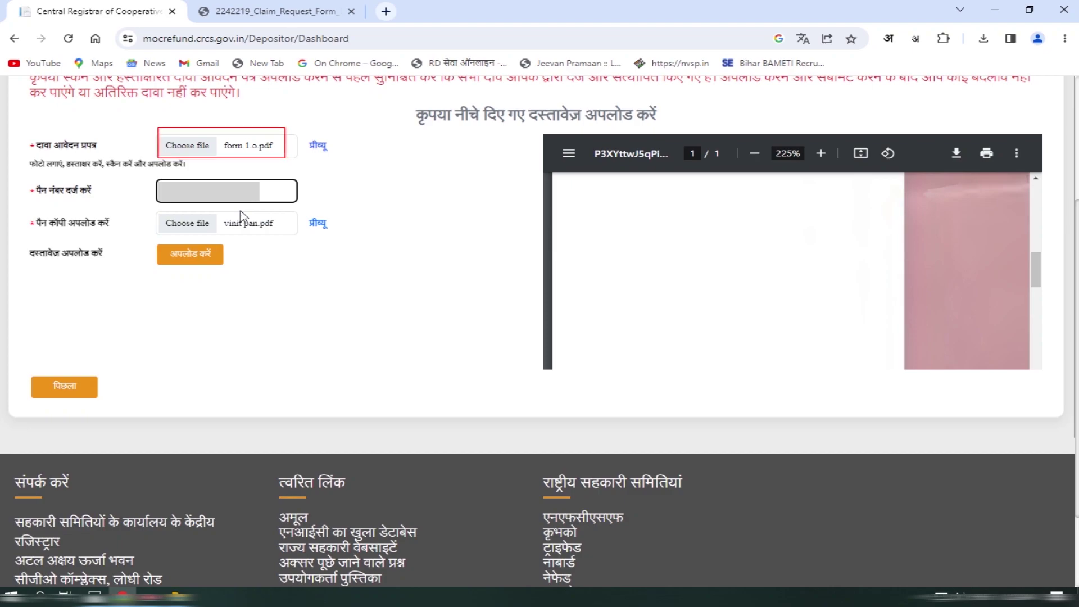
# - Upload the attached claim form 1.o.pdf and PAN card copy
pyautogui.click(190, 261)
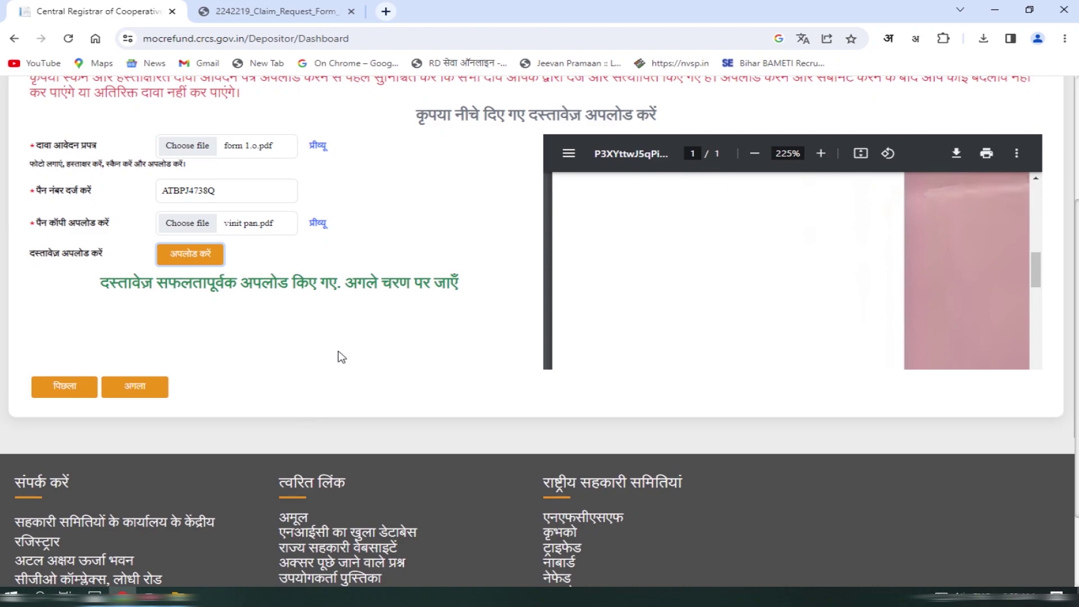
pyautogui.scroll(3, 342, 357)
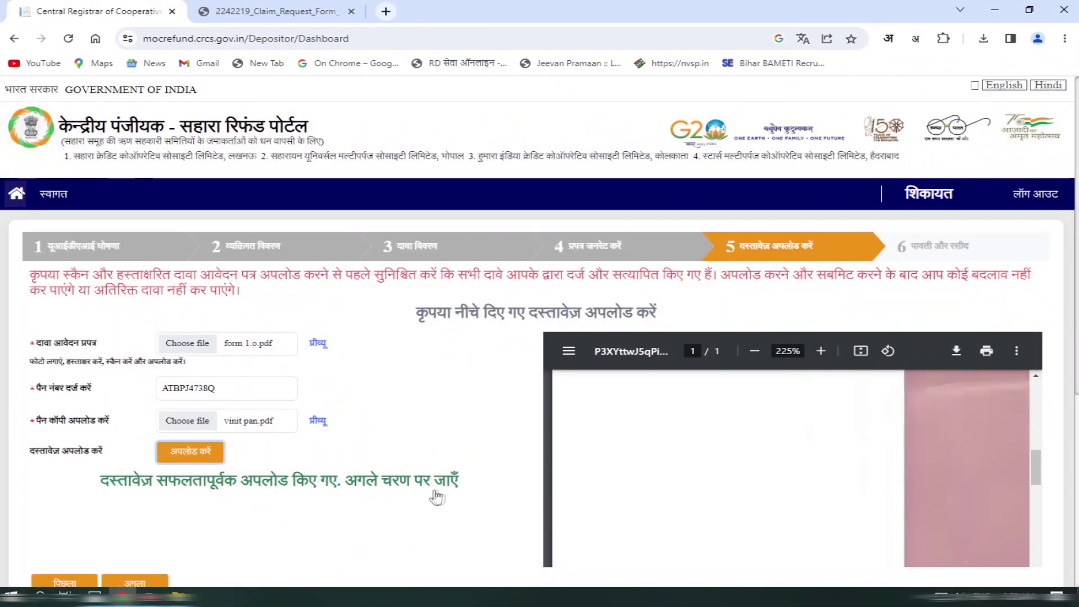
# - Advance to the पावती और रसीद acknowledgment showing the claim received on 03-Aug-2023
pyautogui.click(138, 583)
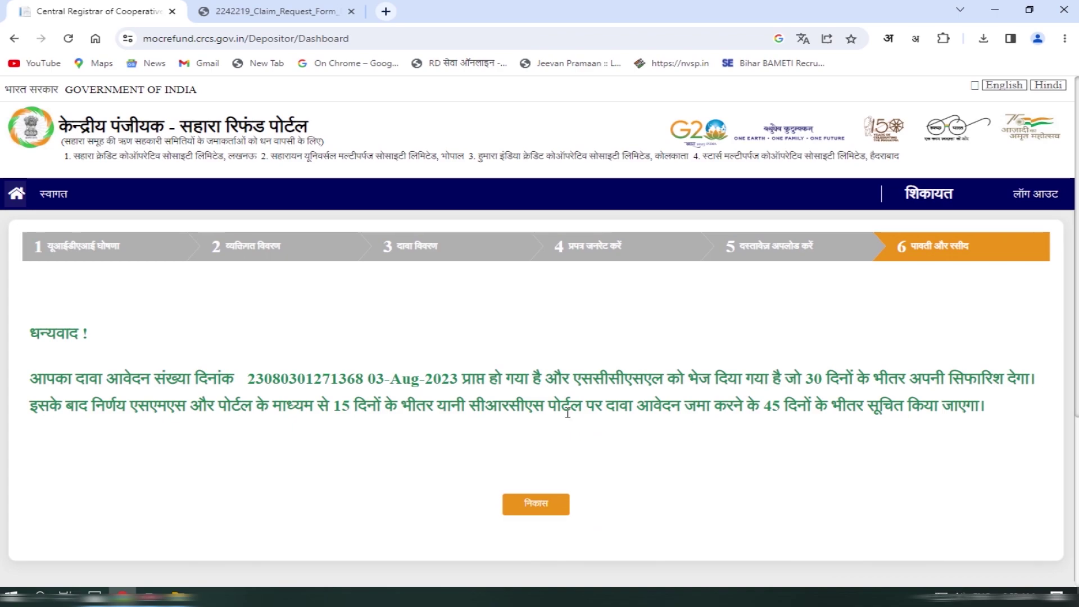
pyautogui.scroll(-5, 512, 399)
pyautogui.scroll(5, 565, 389)
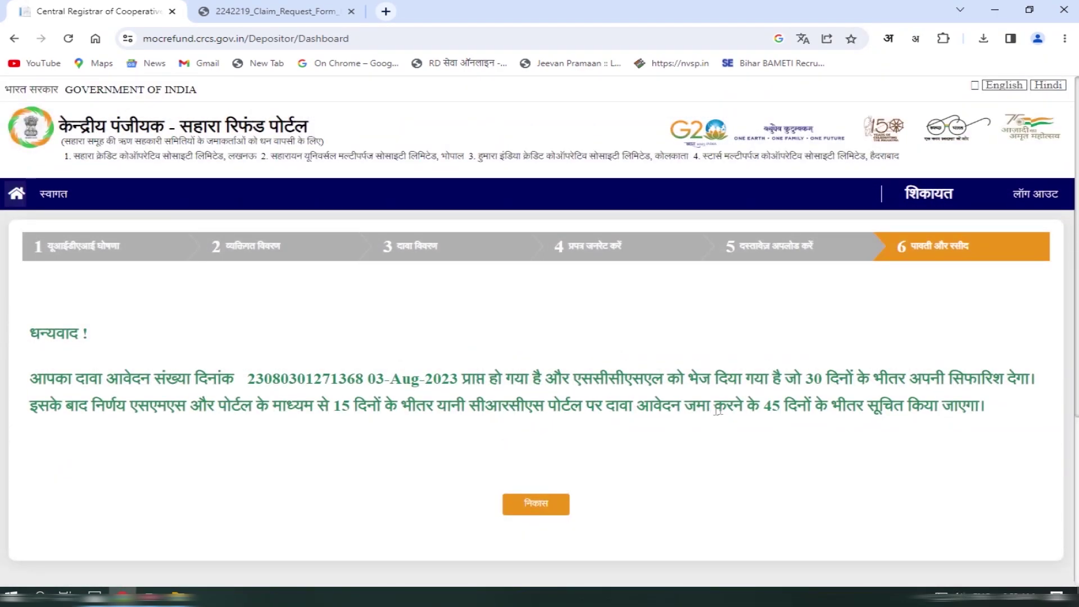